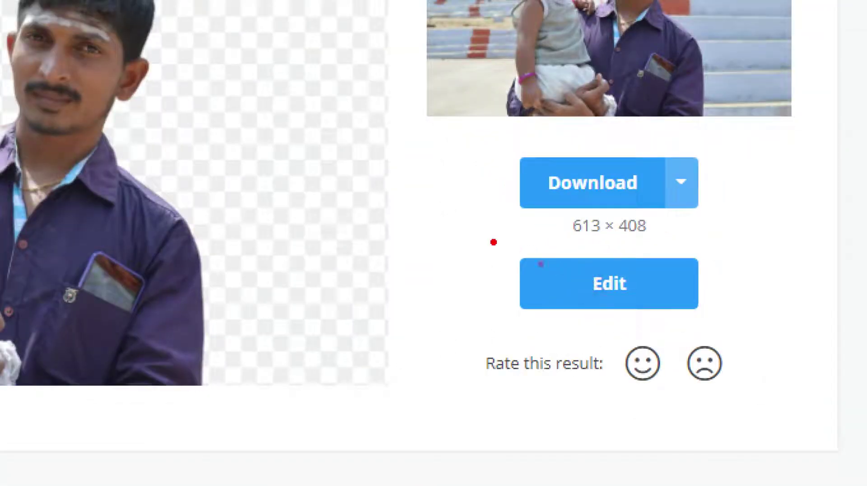
# Open the background-removed photo of the man and child for editing.
pyautogui.moveTo(494, 242); pyautogui.dragTo(734, 329)
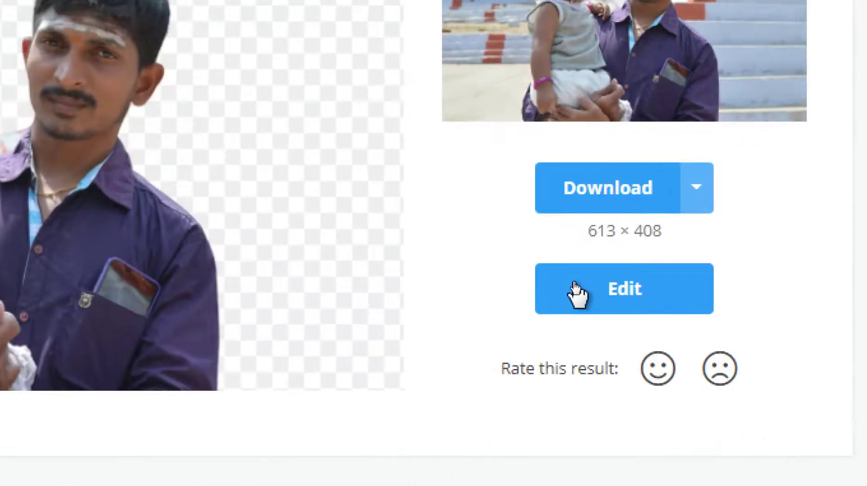
pyautogui.click(575, 286)
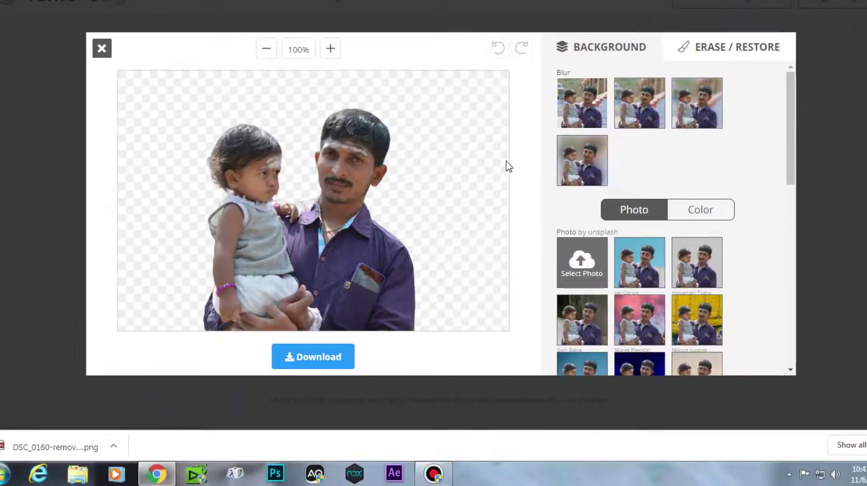
# Erase the leftover background between the child's hand and the man's collar, using the smallest brush size.
pyautogui.click(331, 50)
pyautogui.click(331, 50)
pyautogui.click(331, 49)
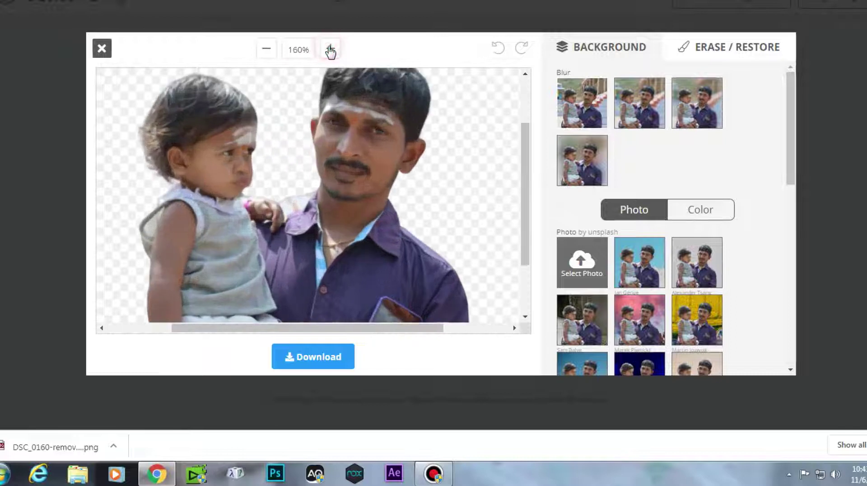
pyautogui.click(330, 49)
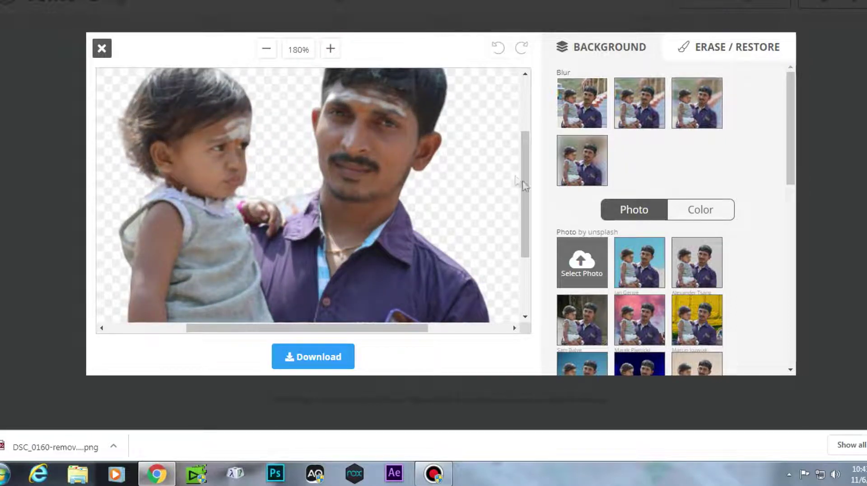
pyautogui.moveTo(525, 193)
pyautogui.mouseDown()
pyautogui.moveTo(526, 164)
pyautogui.moveTo(519, 189)
pyautogui.mouseUp()
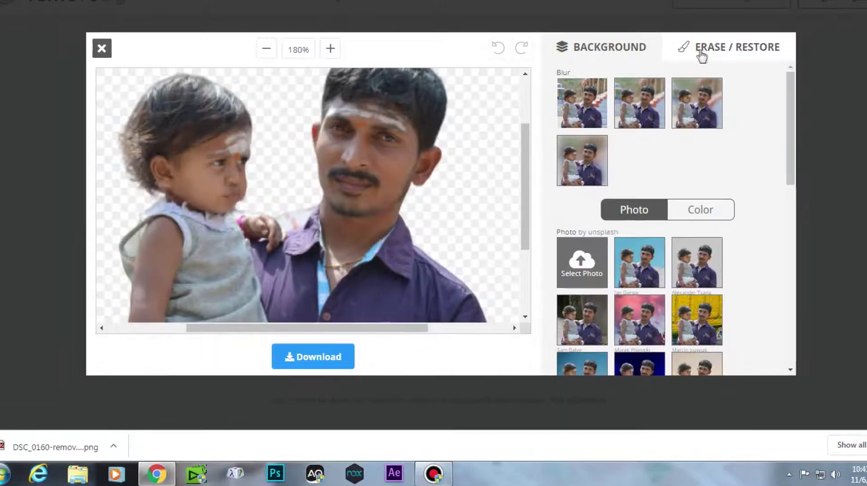
pyautogui.click(728, 64)
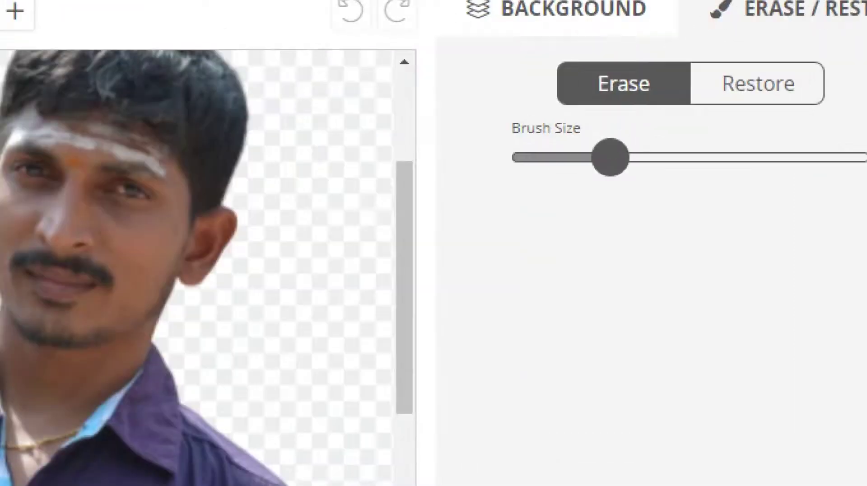
pyautogui.click(645, 86)
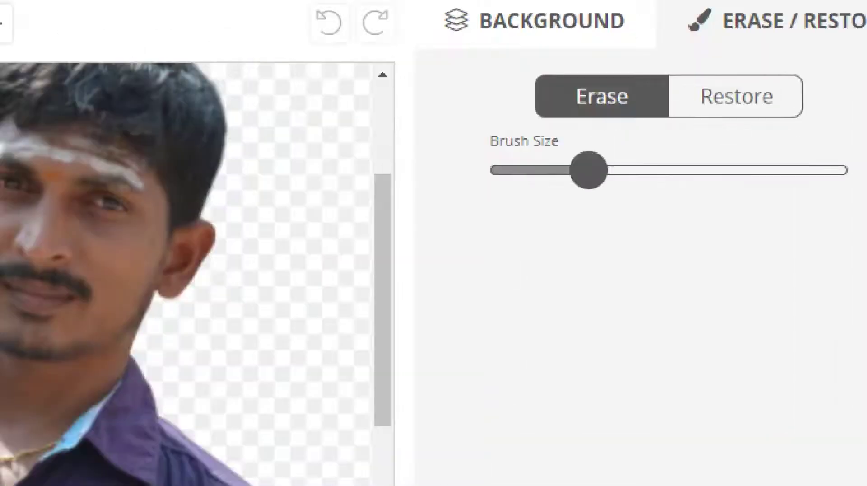
pyautogui.click(668, 71)
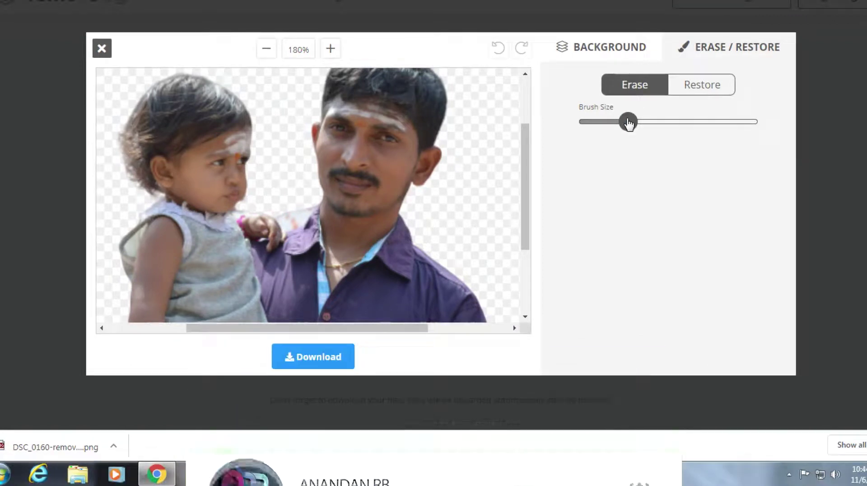
pyautogui.moveTo(628, 121); pyautogui.dragTo(589, 122)
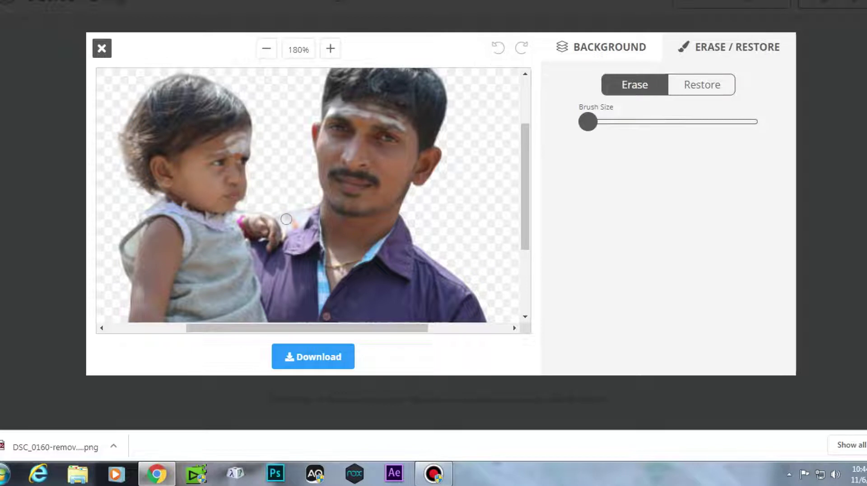
pyautogui.moveTo(283, 214); pyautogui.dragTo(296, 211)
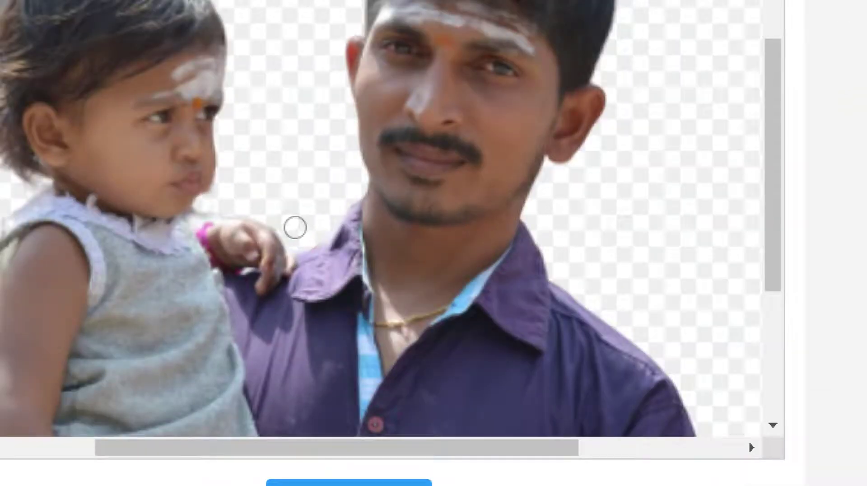
pyautogui.click(285, 213)
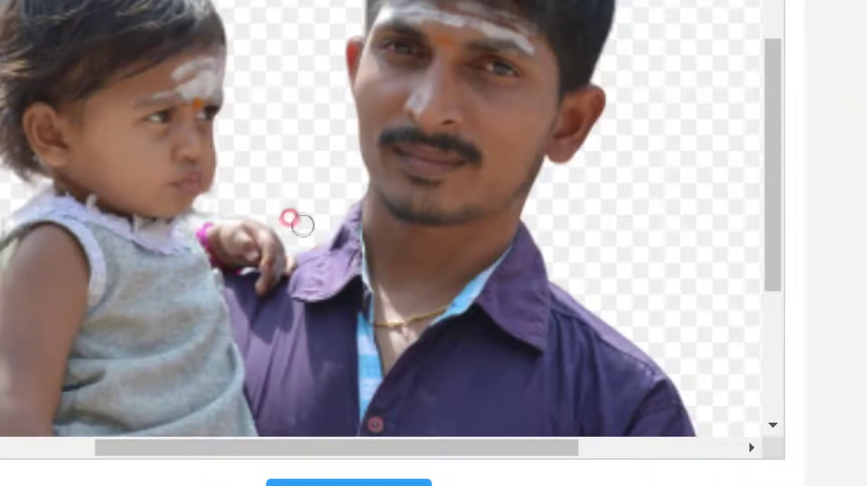
pyautogui.click(288, 214)
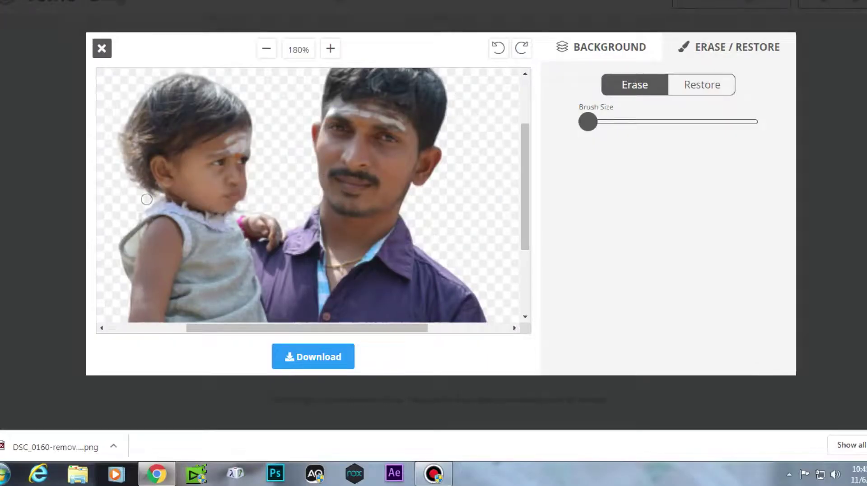
# Erase the leftover background between the back of the child's hair and her shoulder.
pyautogui.hotkey('ctrl', '+')
pyautogui.hotkey('ctrl', '+')
pyautogui.hotkey('ctrl', '+')
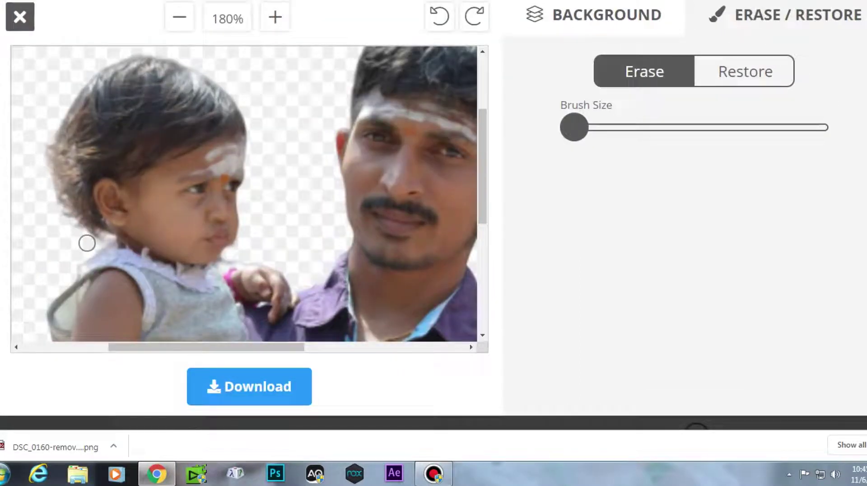
pyautogui.hotkey('ctrl', '-')
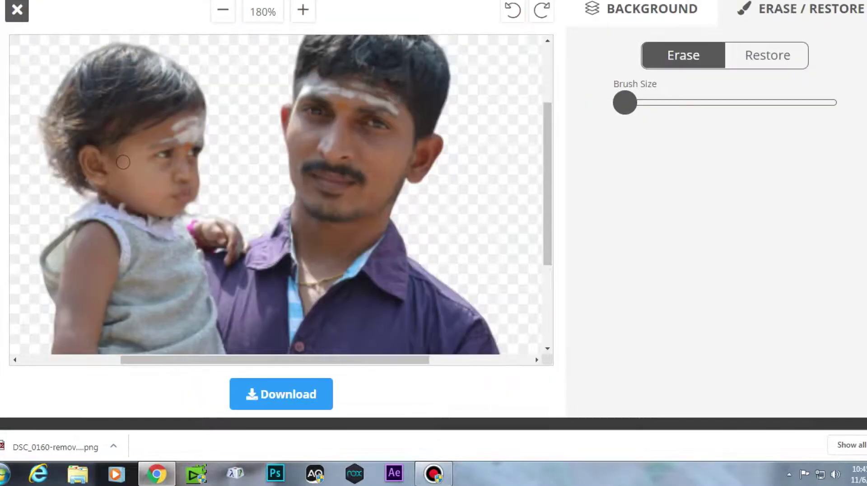
pyautogui.hotkey('ctrl', '-')
pyautogui.hotkey('ctrl', '-')
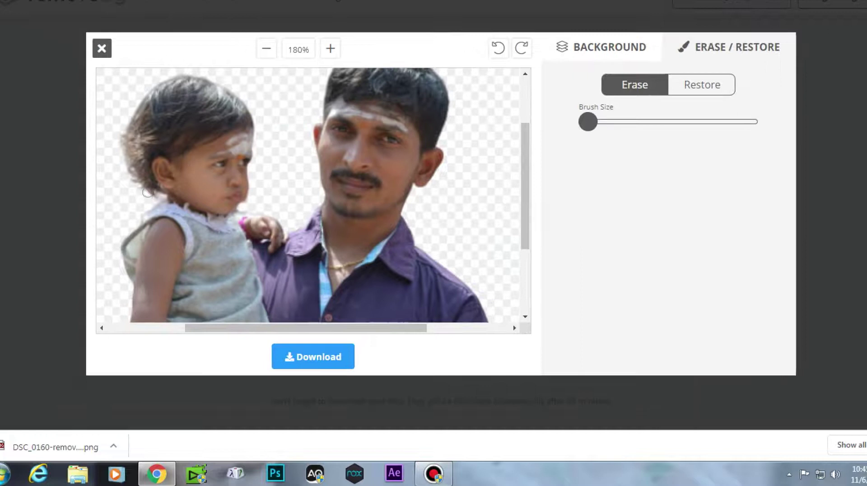
pyautogui.moveTo(154, 201); pyautogui.dragTo(149, 207)
pyautogui.moveTo(145, 203); pyautogui.dragTo(147, 207)
# Show the background options and return the photo preview to 100%.
pyautogui.click(619, 52)
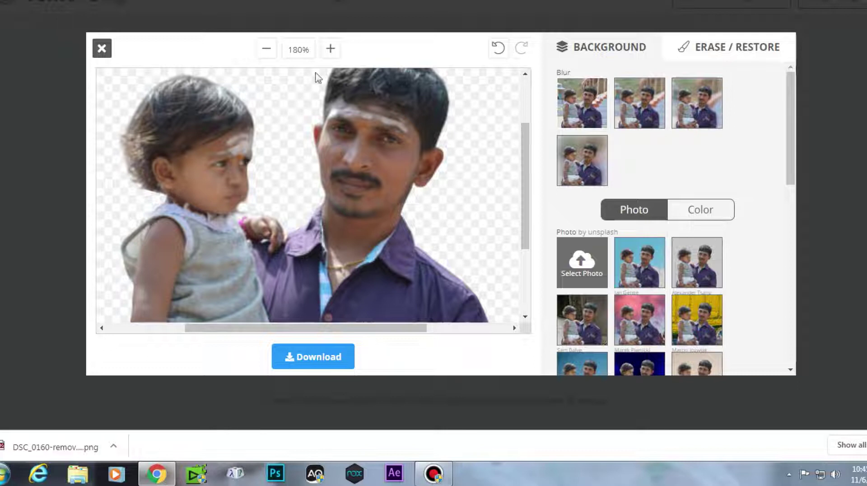
pyautogui.click(266, 49)
pyautogui.click(267, 50)
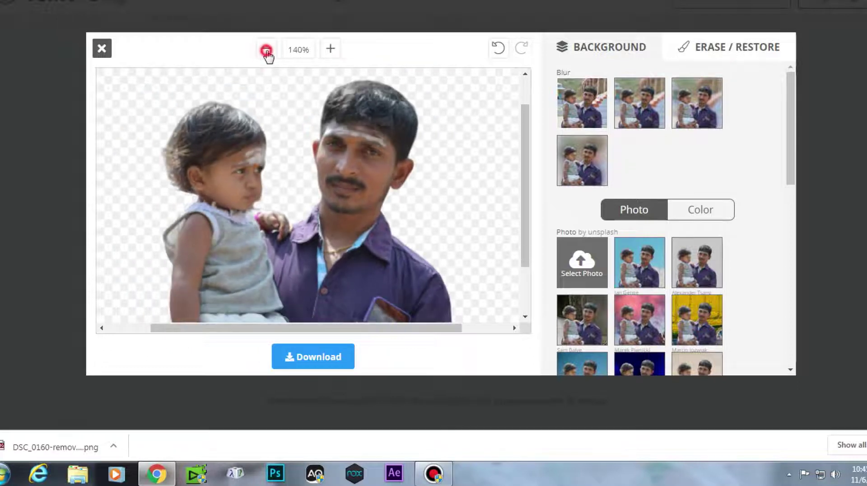
pyautogui.click(266, 50)
pyautogui.click(266, 50)
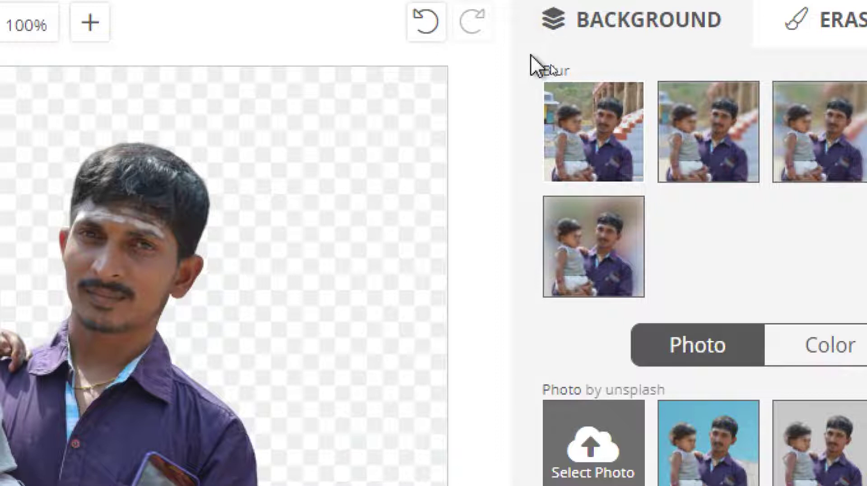
# Try the medium, strongest and lightest blur levels on the photo's original background.
pyautogui.moveTo(530, 55); pyautogui.dragTo(745, 139)
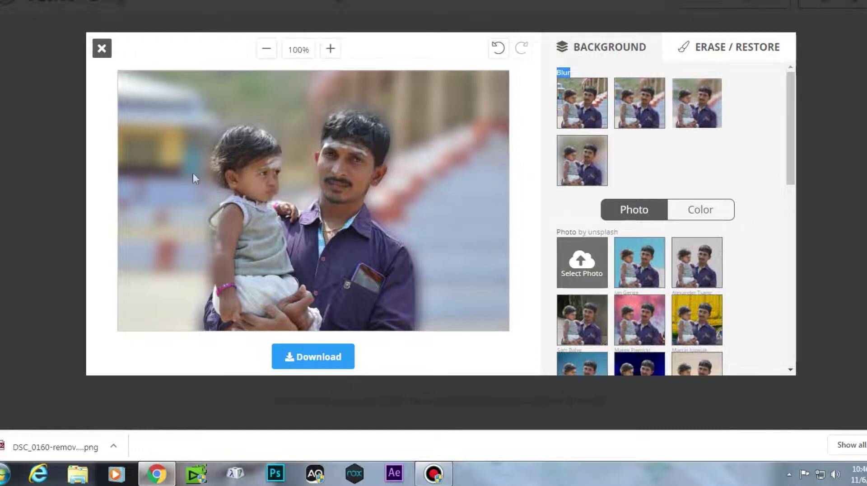
pyautogui.click(586, 162)
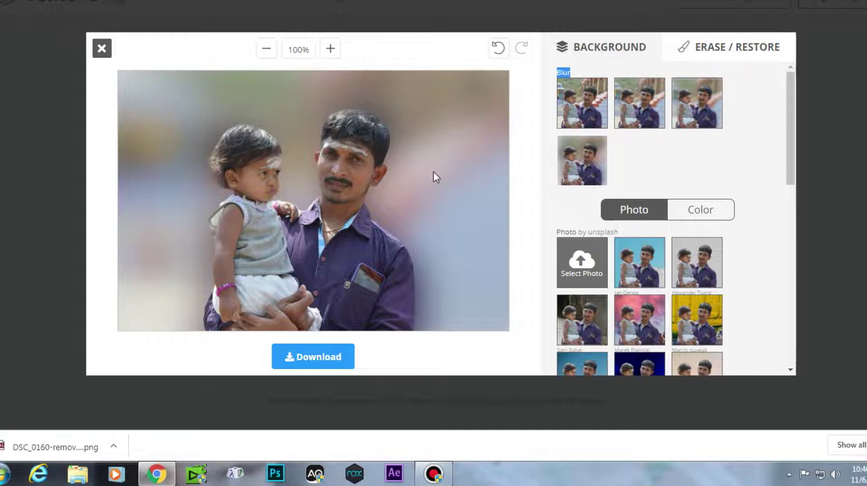
pyautogui.click(649, 111)
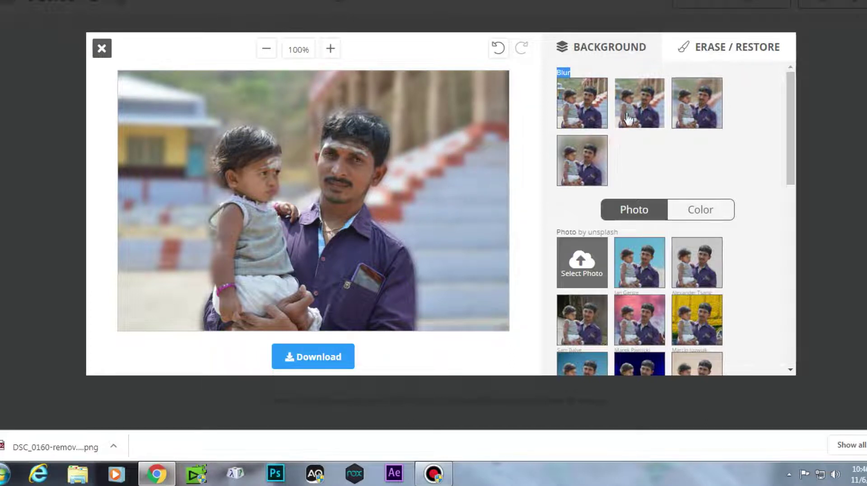
pyautogui.click(660, 152)
# Try stock photo backgrounds with green foliage, a black-and-white bookshelf and a town with an arched bridge.
pyautogui.moveTo(792, 96); pyautogui.dragTo(785, 141)
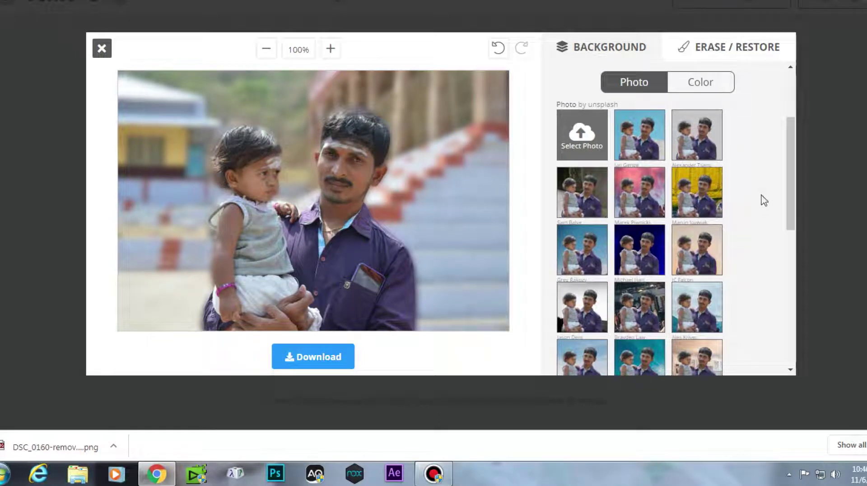
pyautogui.moveTo(791, 155); pyautogui.dragTo(789, 163)
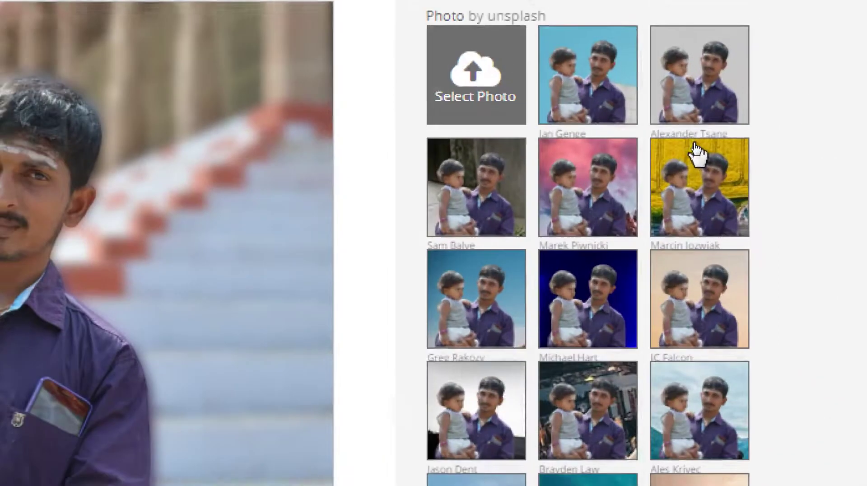
pyautogui.scroll(-8, 632, 302)
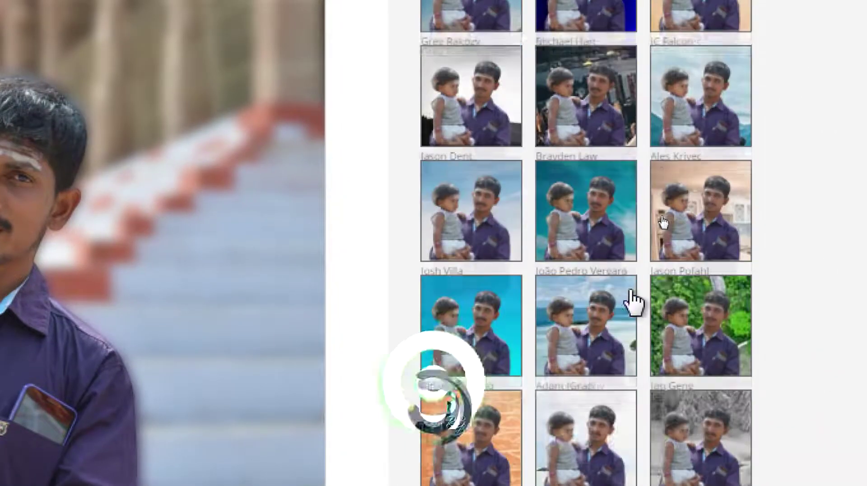
pyautogui.click(711, 241)
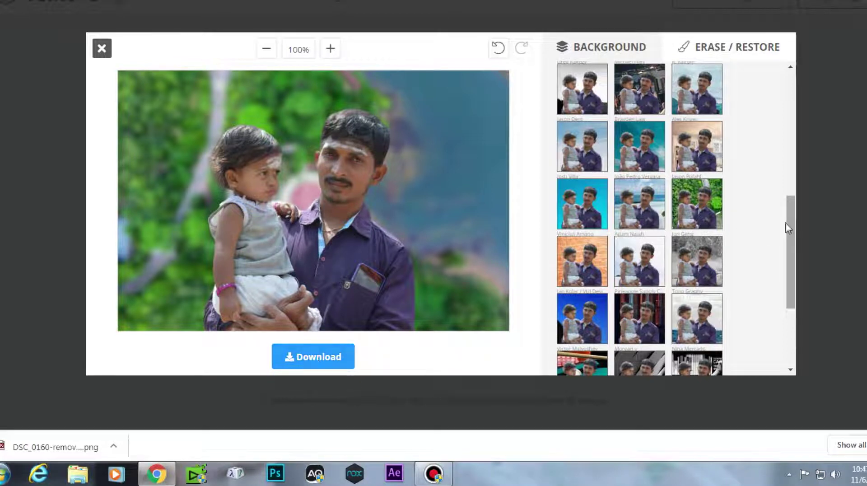
pyautogui.moveTo(793, 213); pyautogui.dragTo(790, 270)
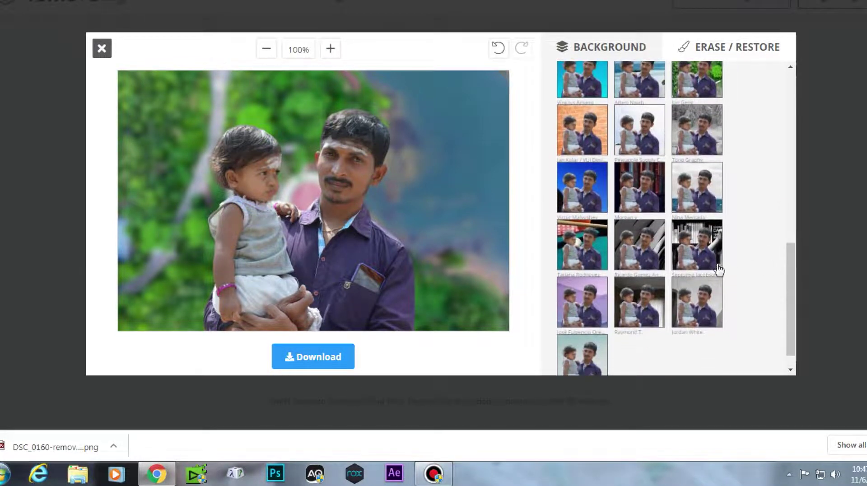
pyautogui.click(694, 242)
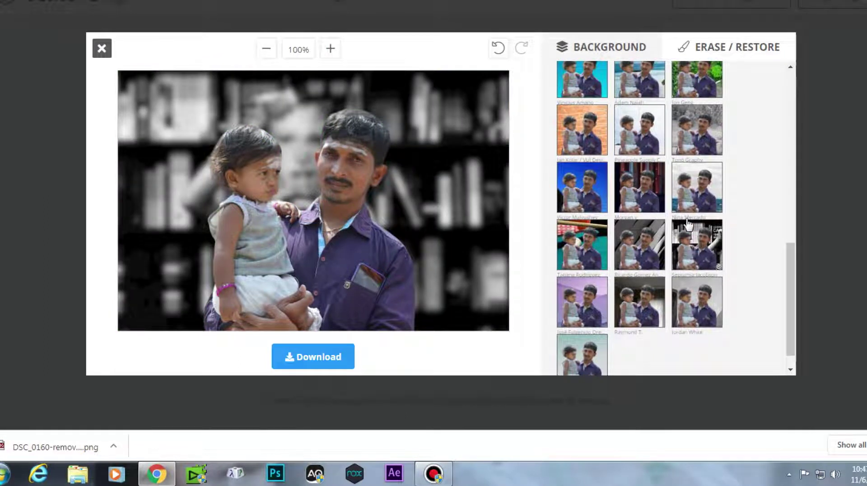
pyautogui.scroll(1, 691, 239)
pyautogui.click(693, 254)
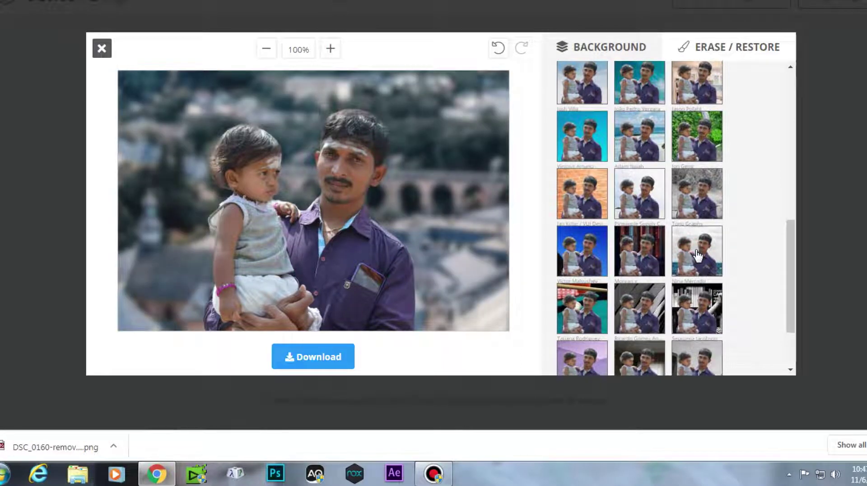
# Apply the dark stock photo background, the first one in the row below the custom photo option.
pyautogui.scroll(5, 697, 241)
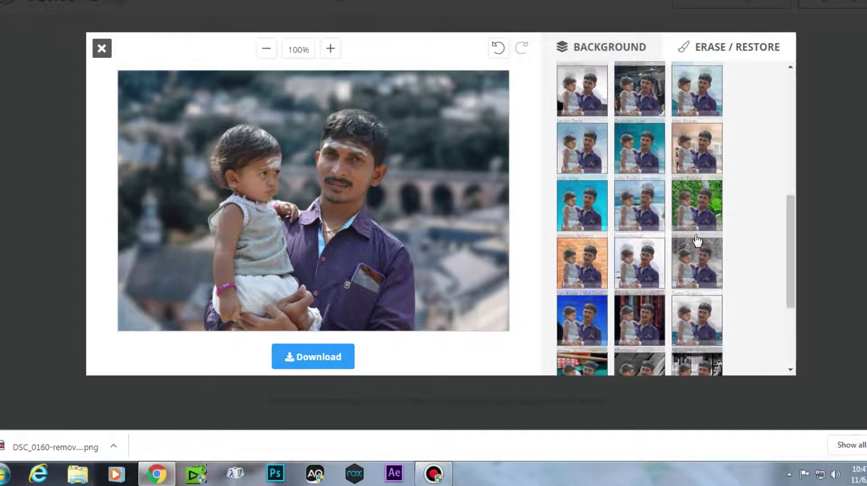
pyautogui.scroll(-3, 696, 240)
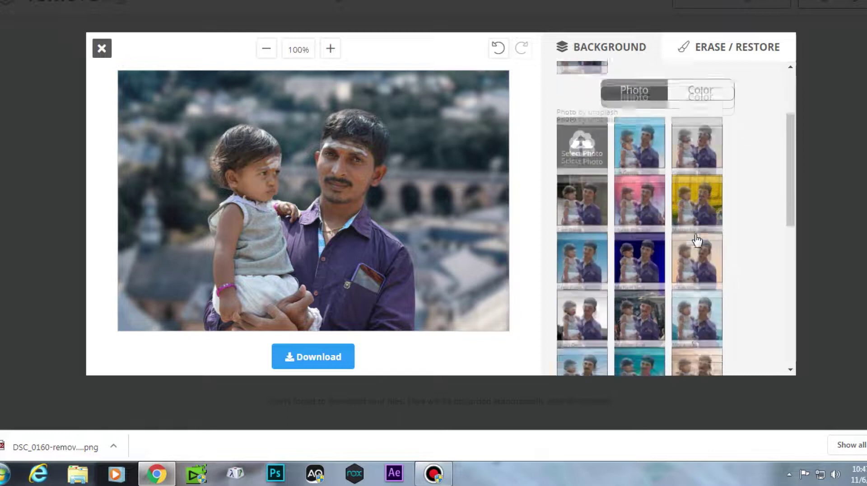
pyautogui.scroll(3, 664, 210)
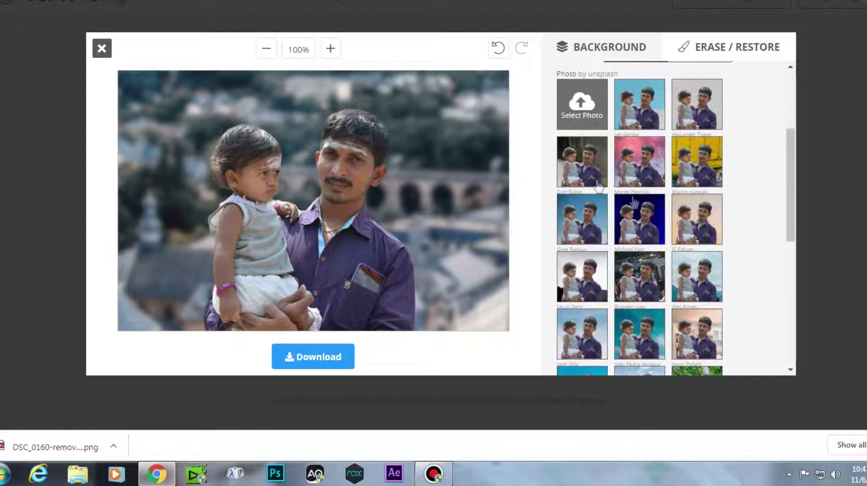
pyautogui.click(579, 168)
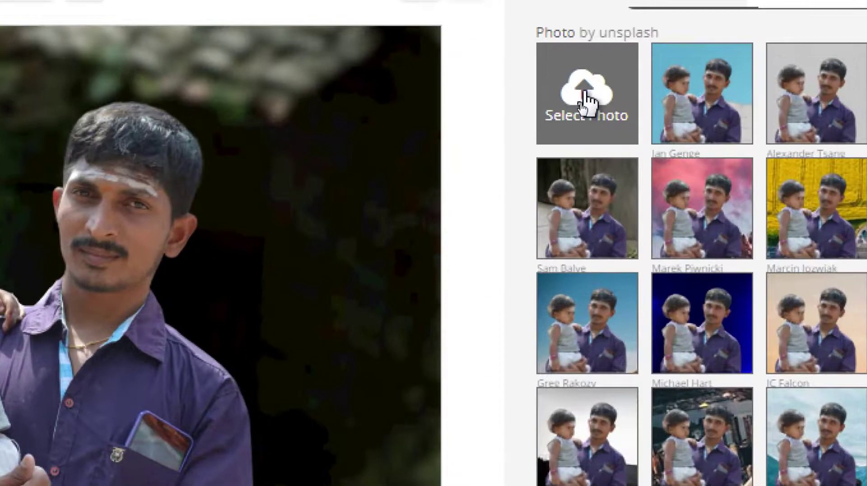
# Upload image 5, the green hills and blue bay wallpaper in the Background 01 folder, as a custom photo background.
pyautogui.click(579, 107)
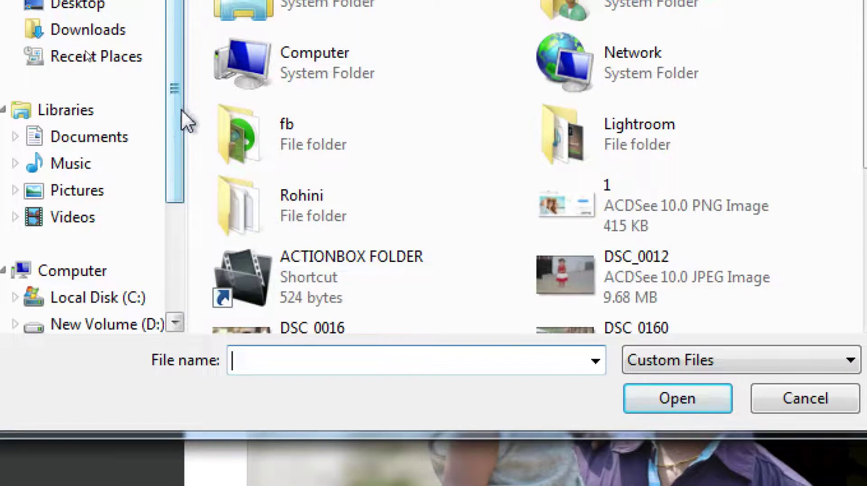
pyautogui.moveTo(179, 97); pyautogui.dragTo(171, 171)
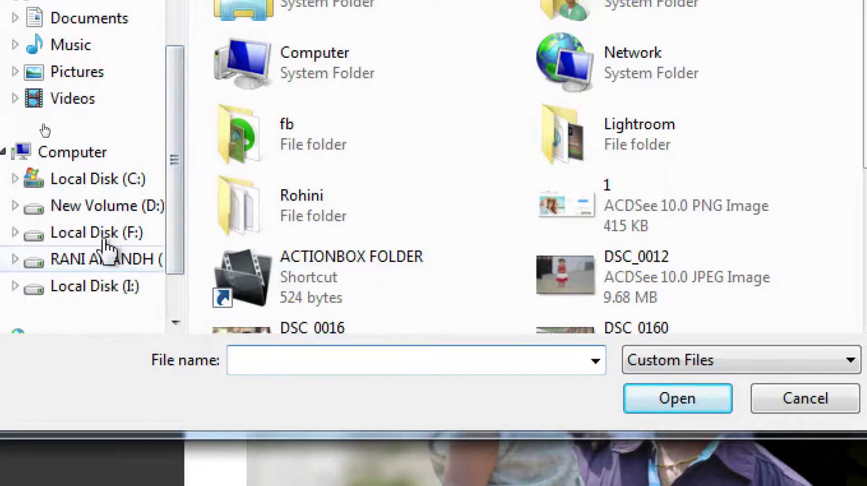
pyautogui.click(99, 260)
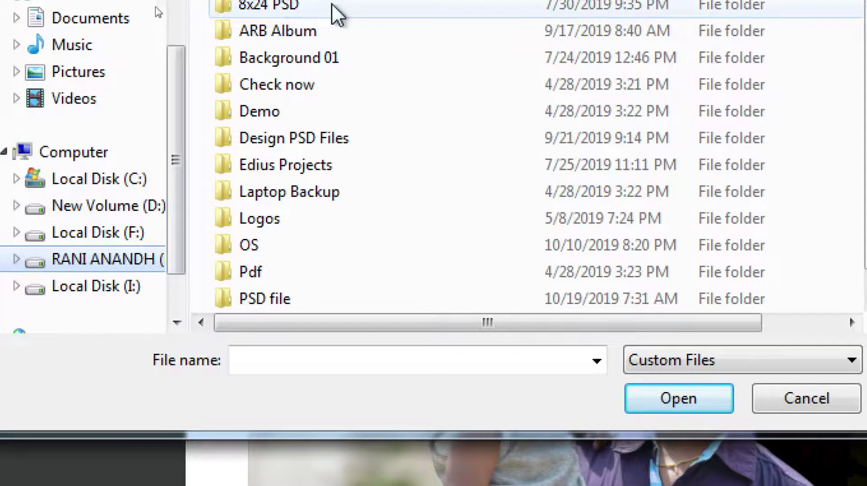
pyautogui.click(288, 70)
pyautogui.doubleClick(287, 70)
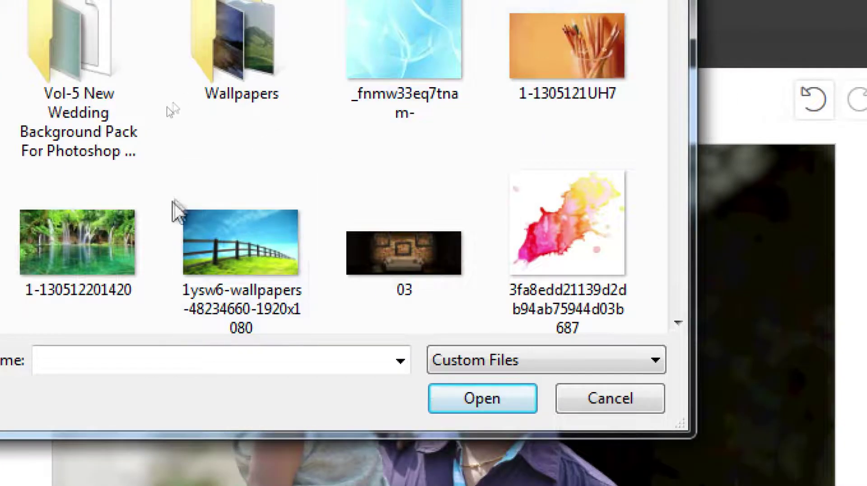
pyautogui.click(209, 9)
pyautogui.doubleClick(236, 20)
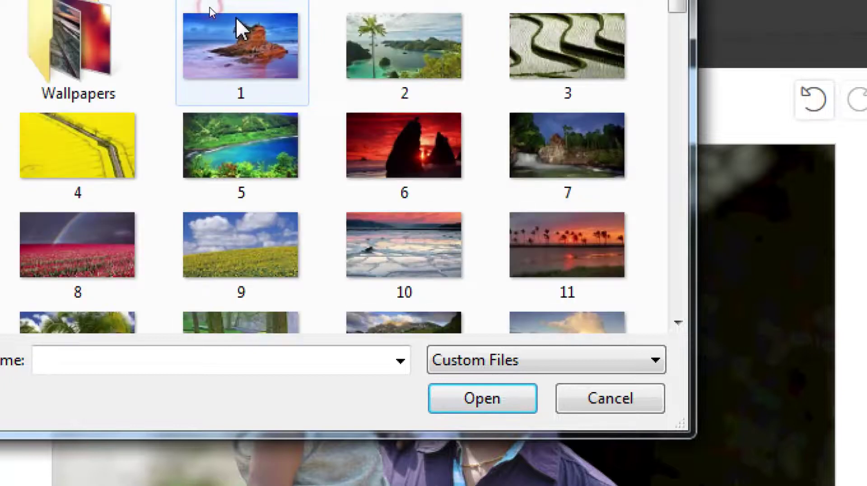
pyautogui.doubleClick(235, 119)
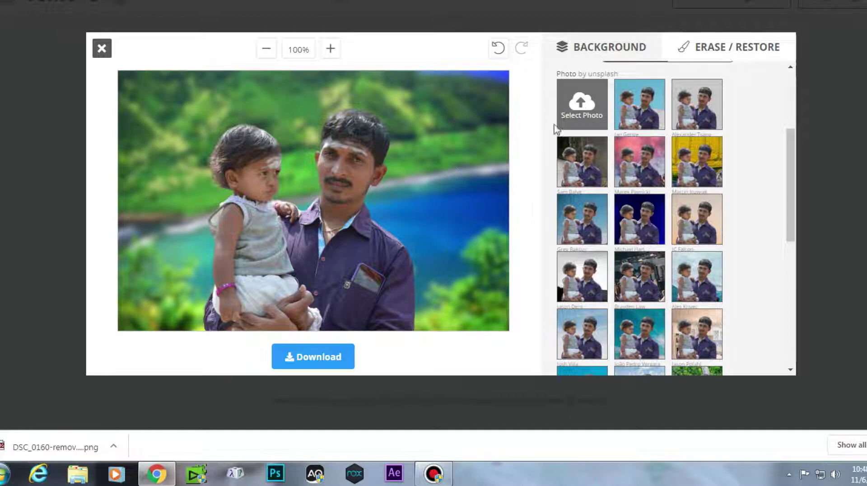
# Switch from photo to solid color backgrounds and apply the medium blue one.
pyautogui.moveTo(790, 142); pyautogui.dragTo(801, 114)
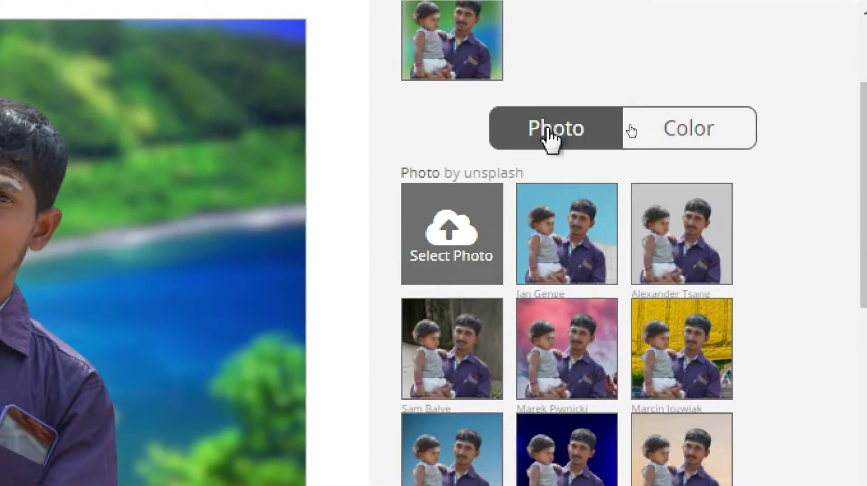
pyautogui.click(699, 131)
pyautogui.moveTo(700, 130); pyautogui.dragTo(667, 372)
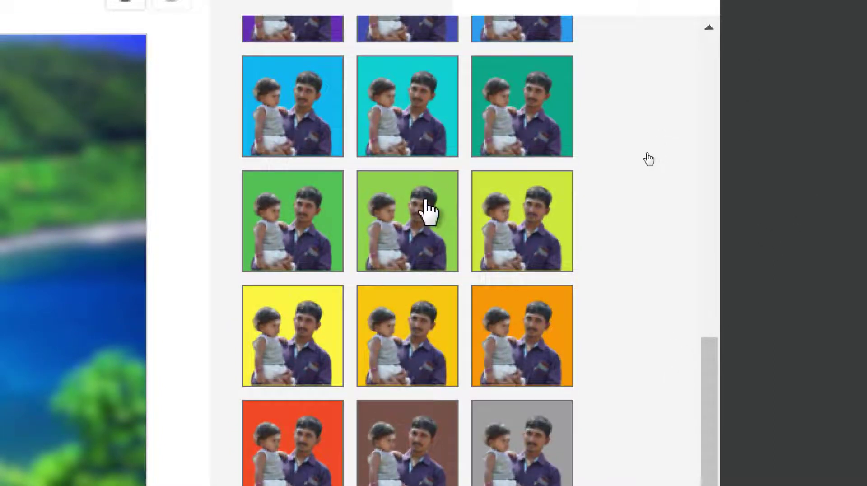
pyautogui.scroll(4, 465, 94)
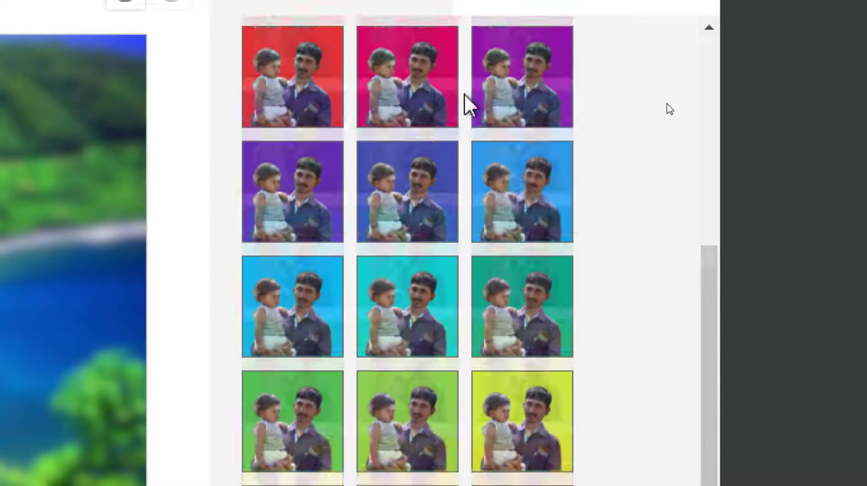
pyautogui.click(518, 221)
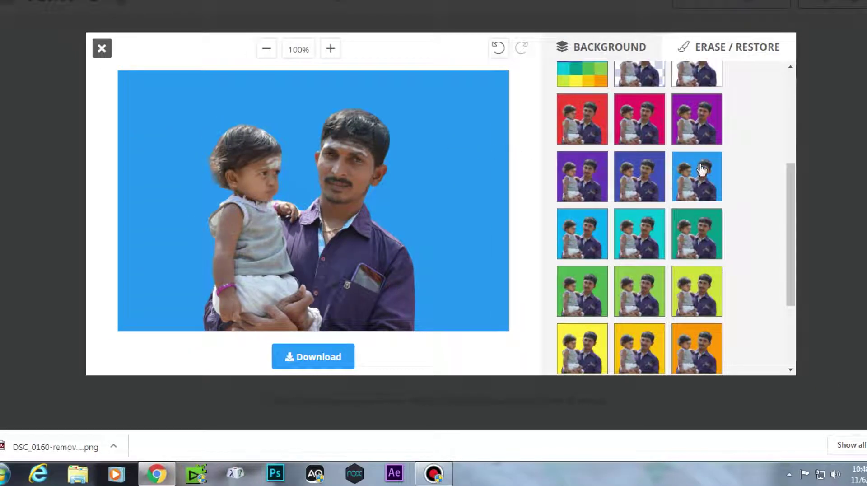
# Try indigo, medium blue, violet, red, pink, teal green and light blue solid backgrounds.
pyautogui.click(639, 185)
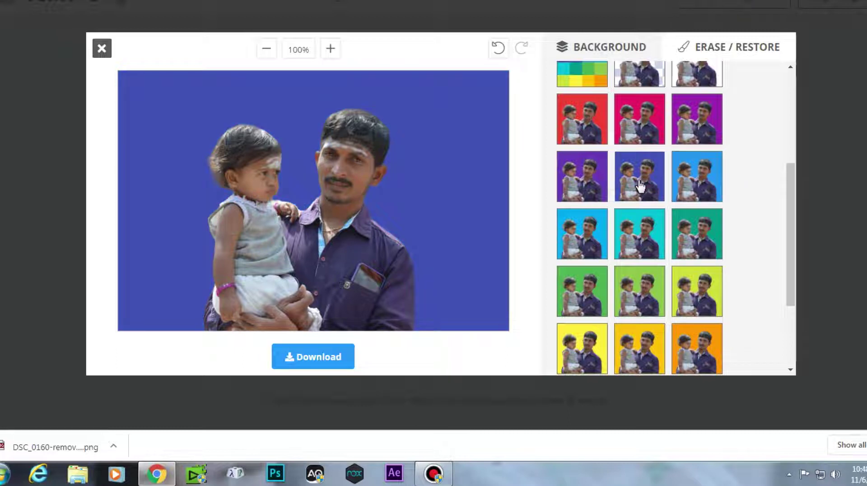
pyautogui.click(689, 170)
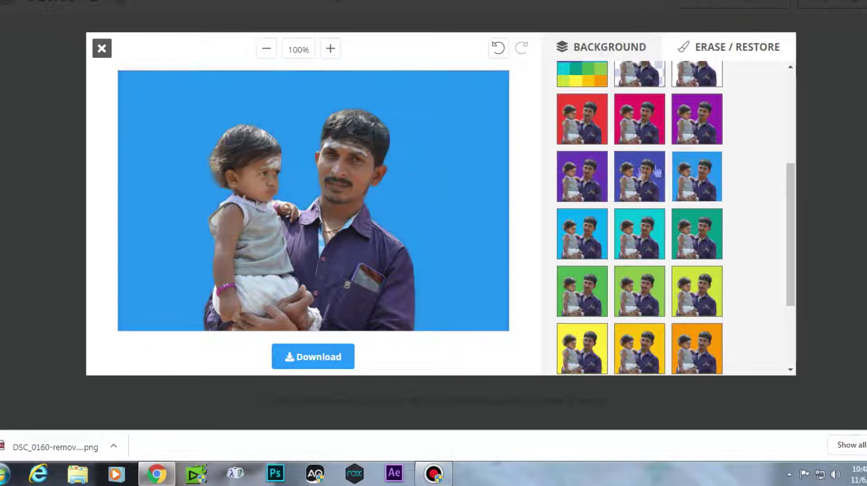
pyautogui.click(576, 168)
pyautogui.click(582, 120)
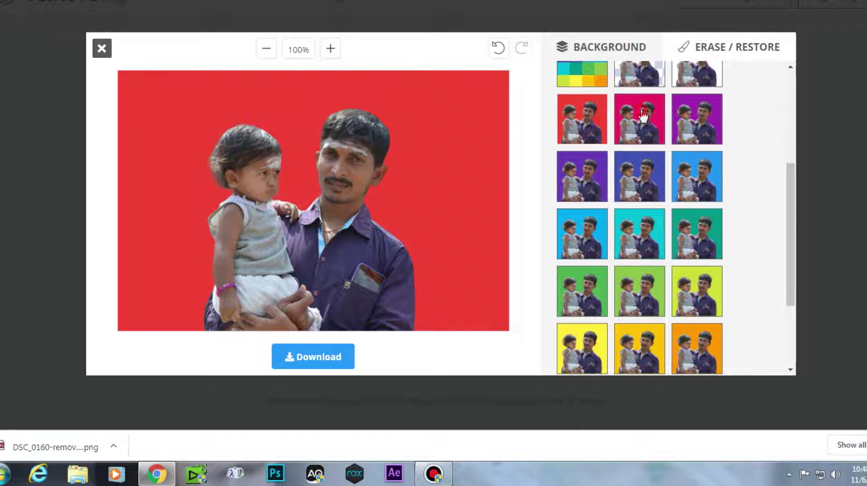
pyautogui.click(642, 116)
pyautogui.click(690, 224)
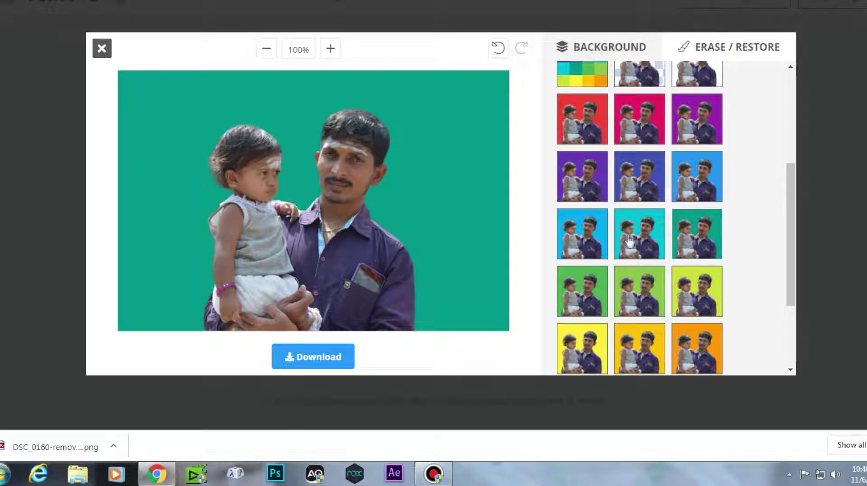
pyautogui.click(599, 237)
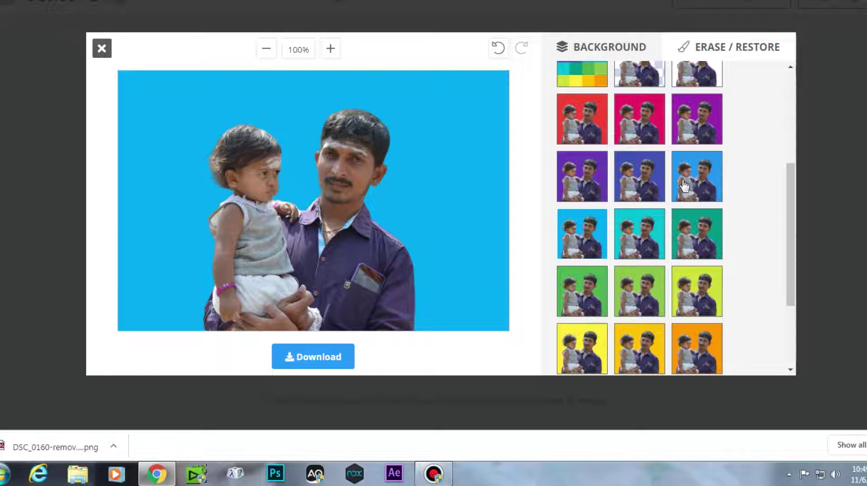
# Make the photo's background transparent.
pyautogui.scroll(3, 668, 176)
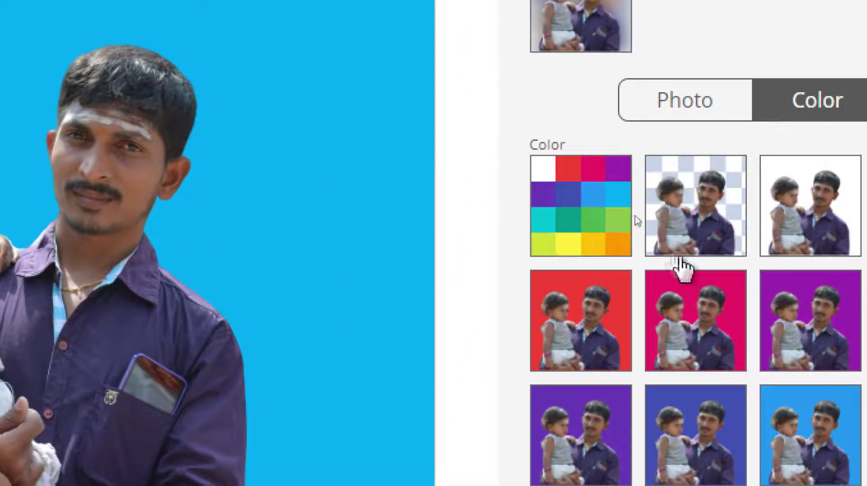
pyautogui.click(646, 177)
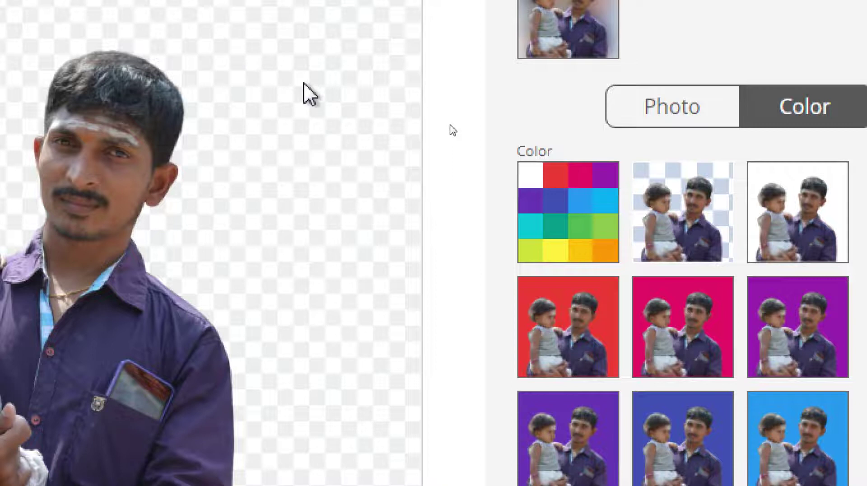
pyautogui.scroll(3, 546, 85)
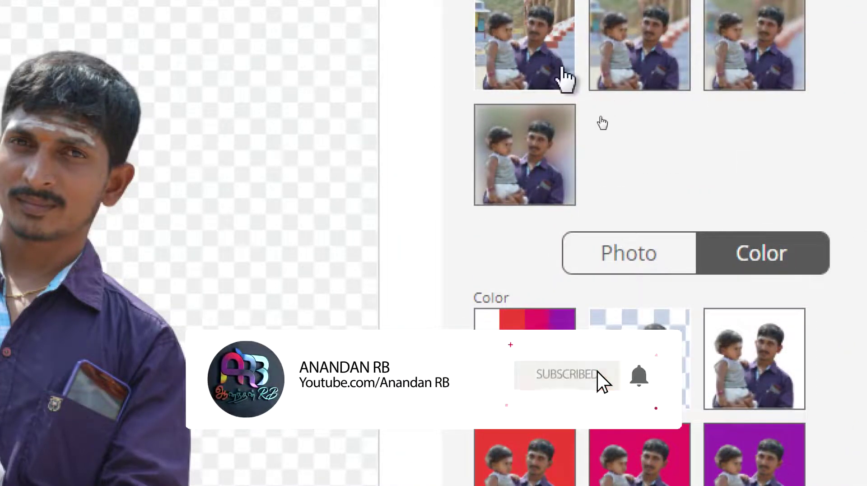
pyautogui.scroll(-3, 576, 77)
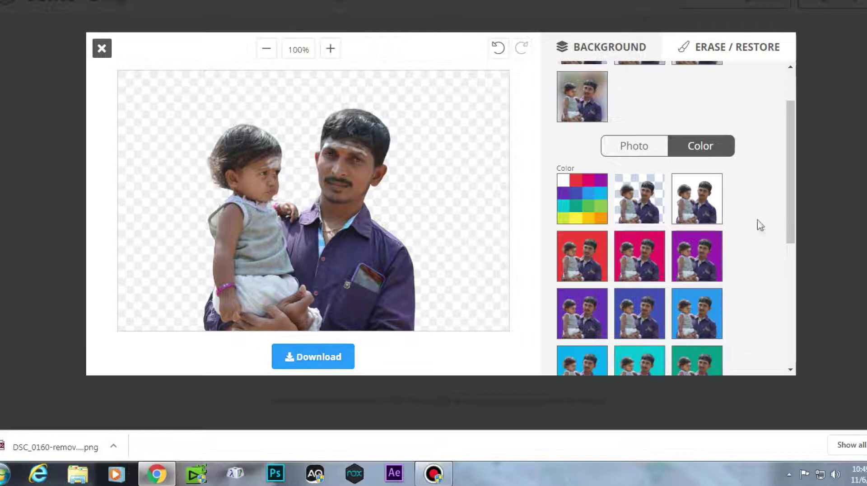
# Return to the stock photo backgrounds and apply the aerial view of green trees, a winding road and water.
pyautogui.moveTo(793, 157); pyautogui.dragTo(801, 128)
pyautogui.click(635, 208)
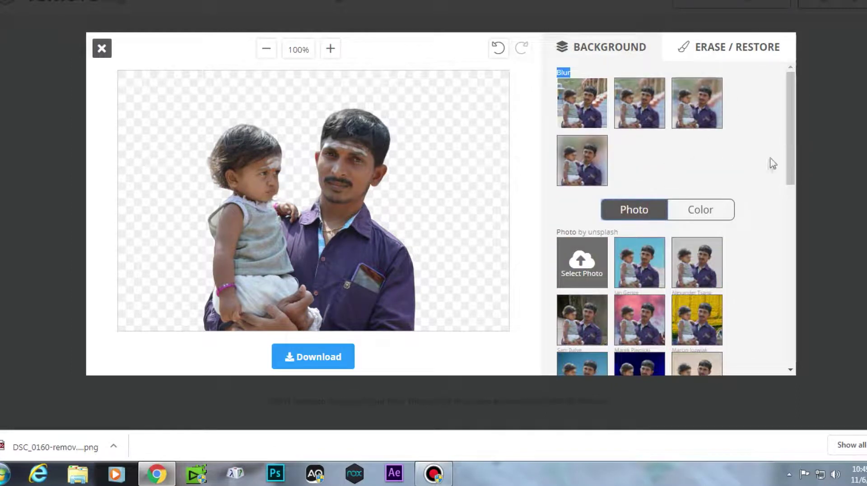
pyautogui.moveTo(790, 109); pyautogui.dragTo(782, 236)
pyautogui.click(701, 223)
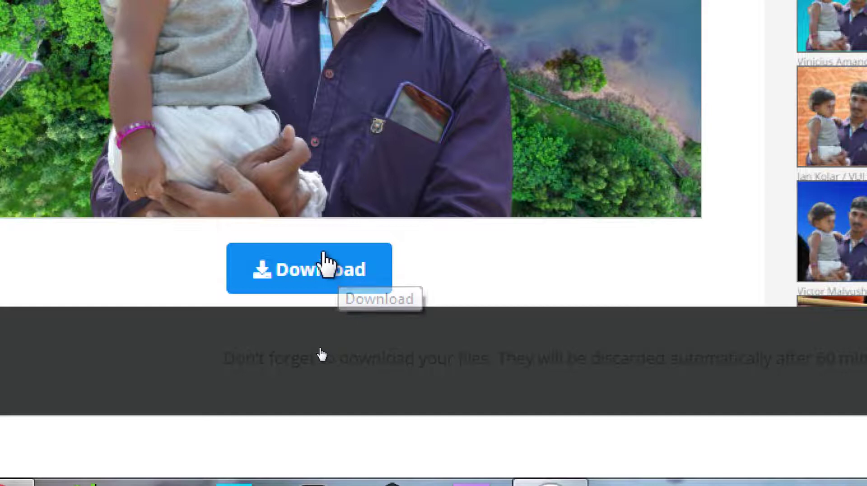
# Download the edited image with its aerial stock photo background.
pyautogui.click(303, 269)
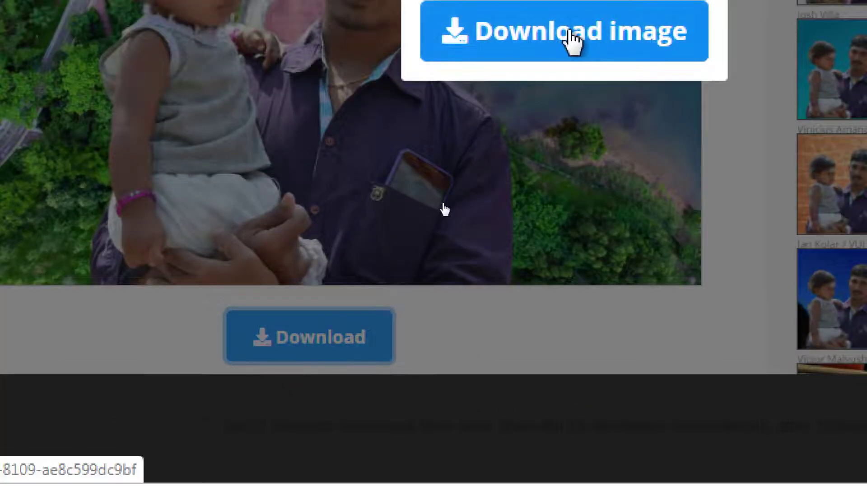
pyautogui.click(461, 41)
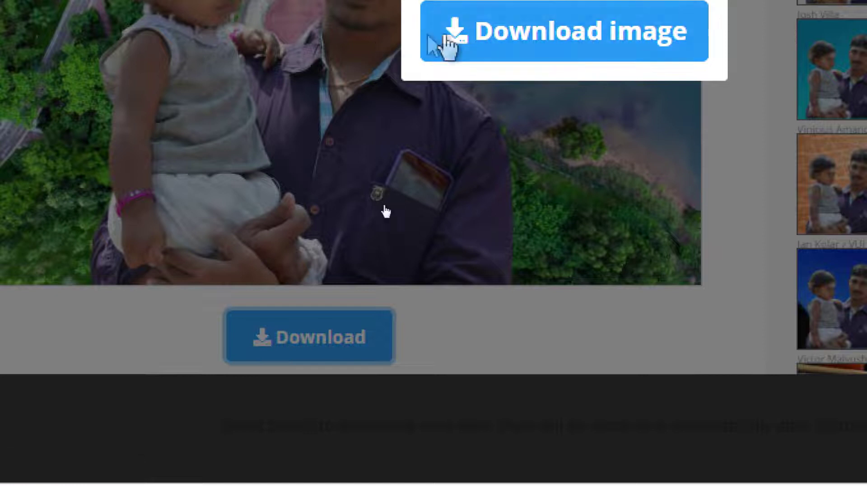
pyautogui.moveTo(451, 28); pyautogui.dragTo(552, 33)
pyautogui.click(582, 34)
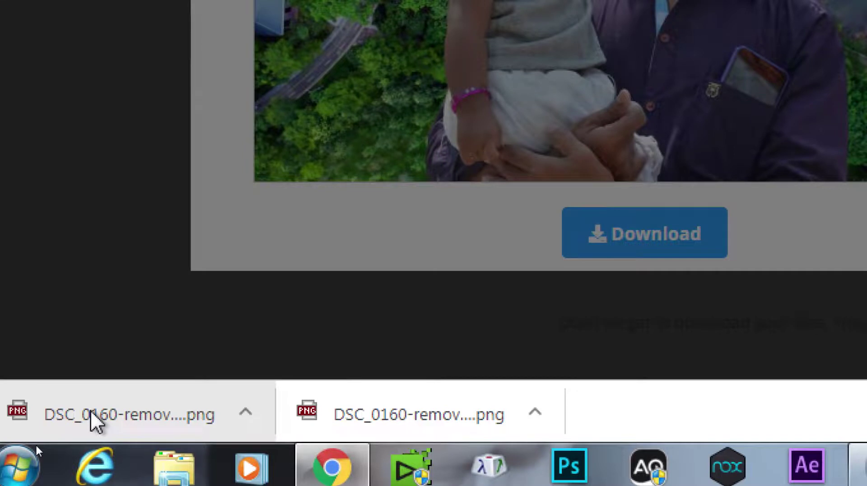
# View the newly downloaded PNG and close the viewer and the download prompt.
pyautogui.click(94, 420)
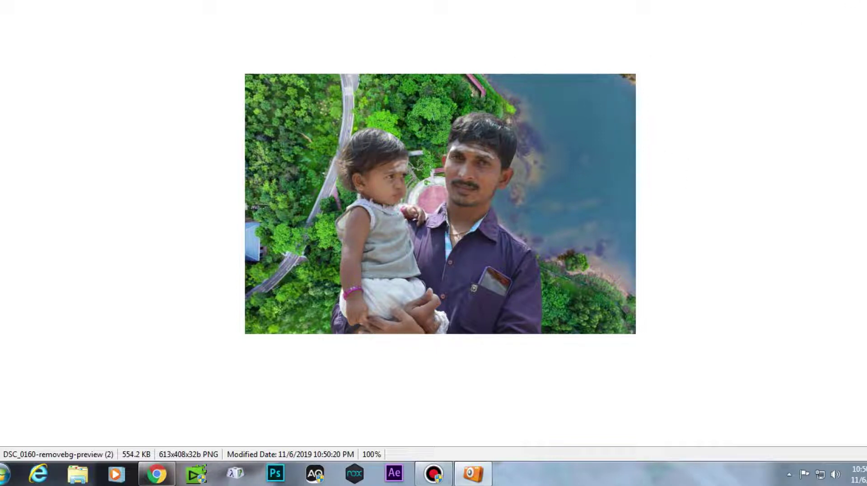
pyautogui.press('Escape')
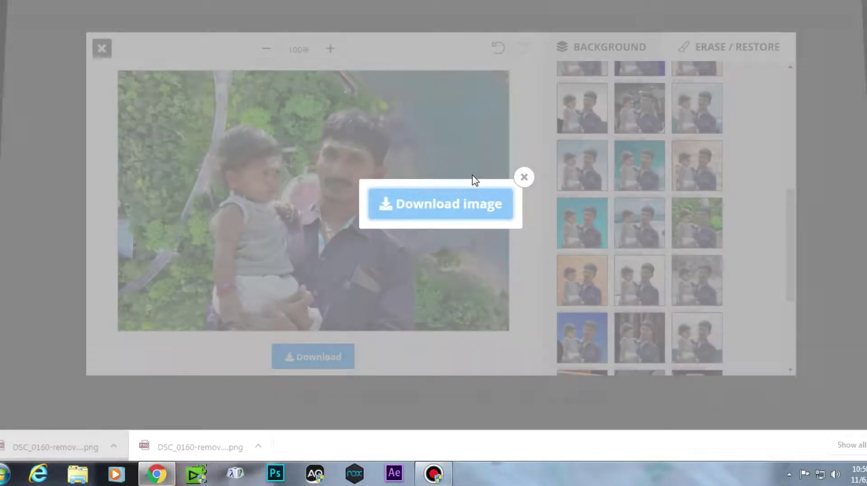
pyautogui.click(524, 177)
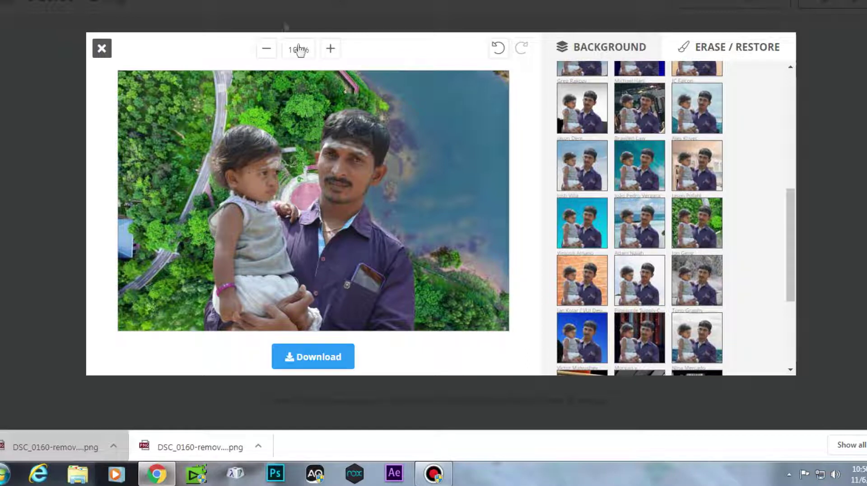
# Close the photo editor and upload the DSC_0016 photo from the desktop for background removal.
pyautogui.click(100, 49)
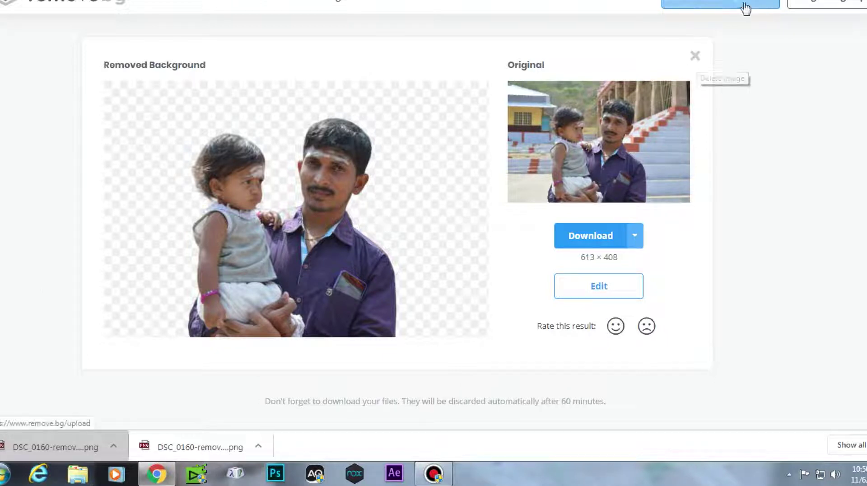
pyautogui.scroll(2, 745, 23)
pyautogui.scroll(1, 729, 42)
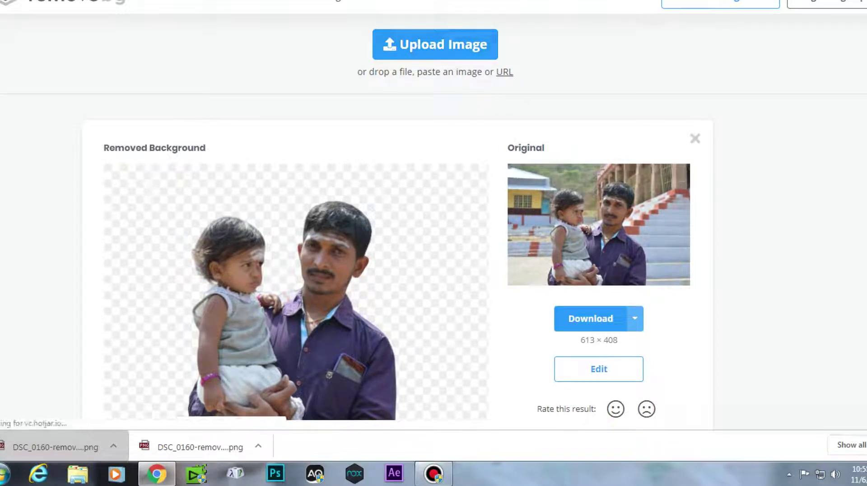
pyautogui.press('super+Right')
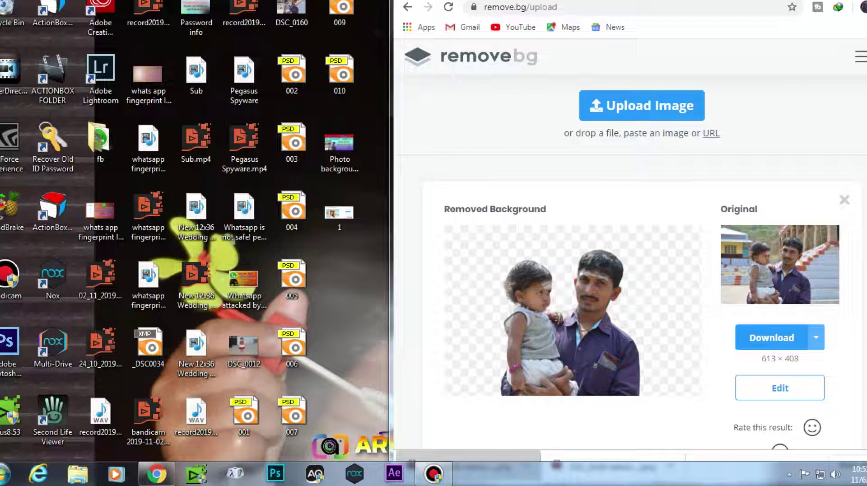
pyautogui.moveTo(291, 9); pyautogui.dragTo(754, 140)
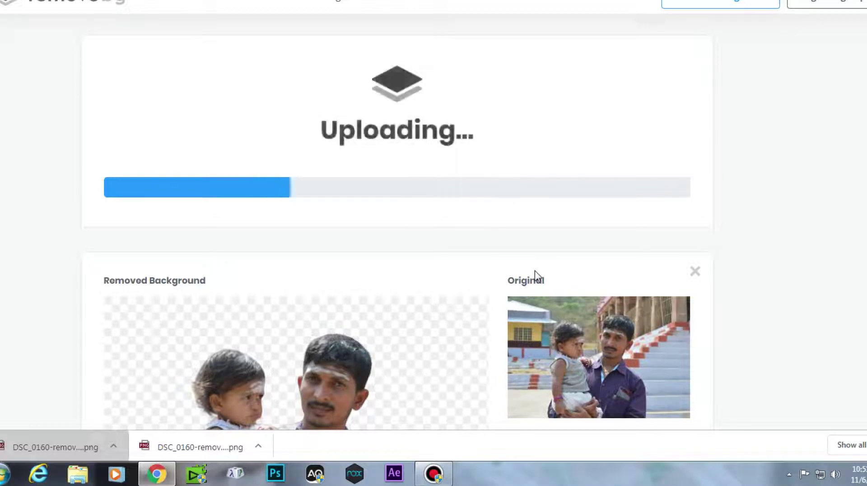
pyautogui.scroll(2, 535, 227)
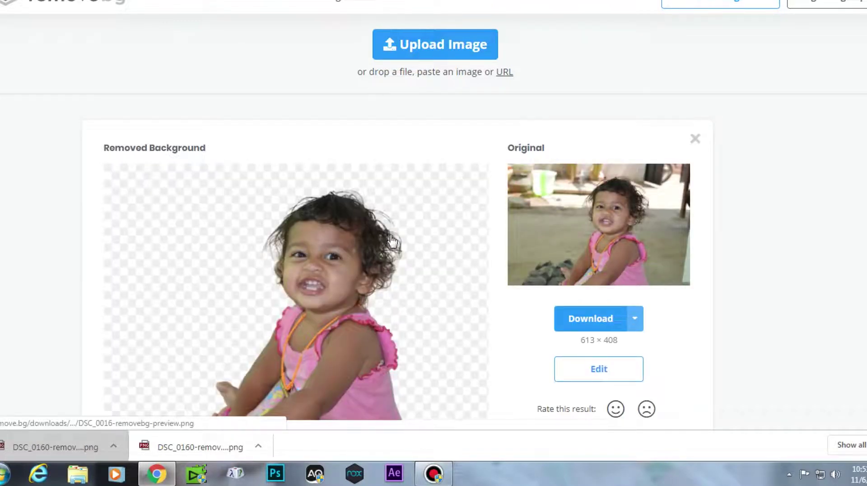
pyautogui.scroll(-1, 521, 190)
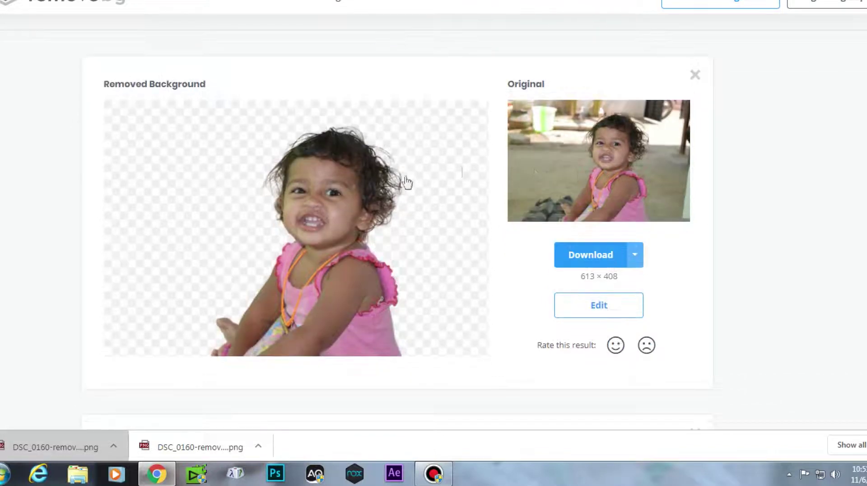